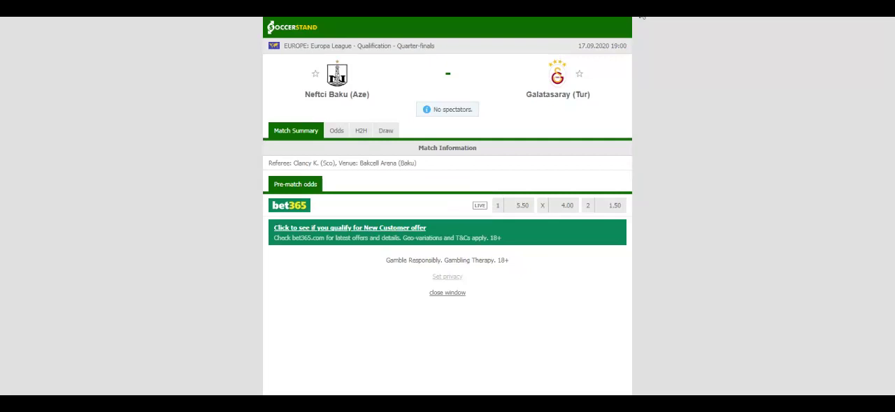
# Open the H2H tab for Neftci Baku vs Galatasaray to see both teams' recent results
pyautogui.click(360, 131)
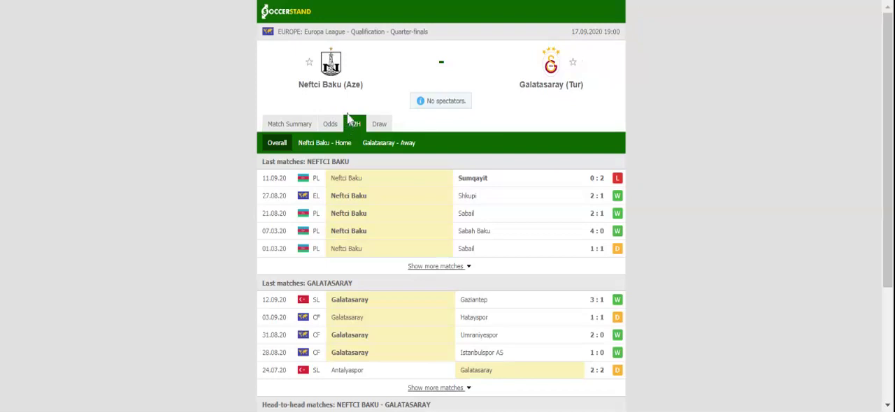
# Filter the head-to-head list to the 'Neftci Baku - Home' matches
pyautogui.click(334, 143)
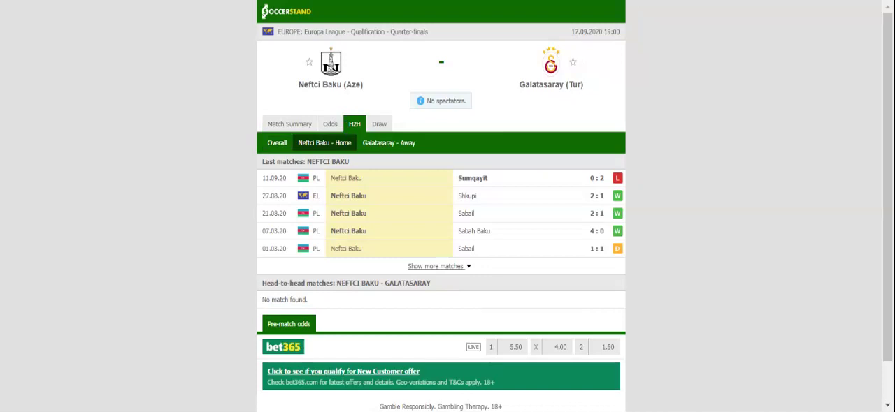
# Switch the head-to-head filter to the 'Galatasaray - Away' matches
pyautogui.click(382, 143)
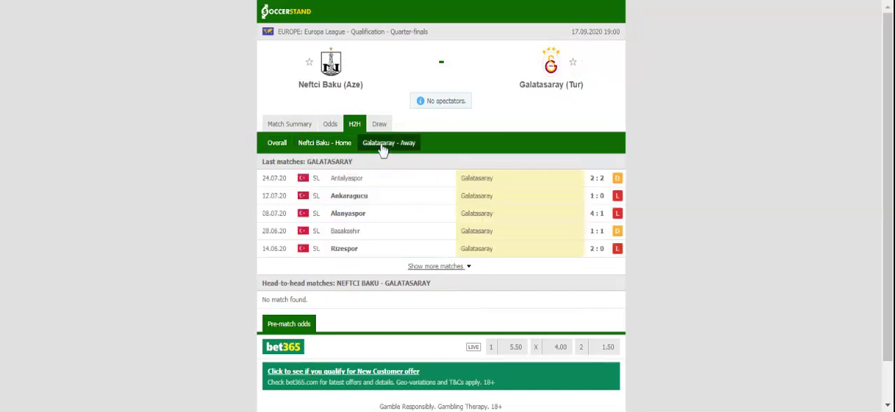